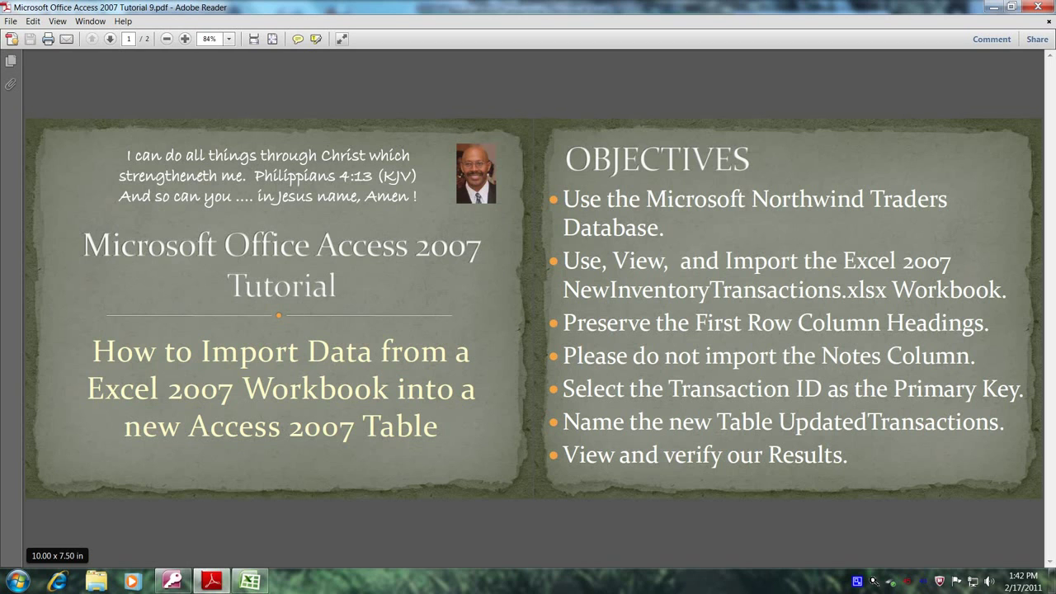
# Step: Switch to Excel and close the NewInventoryTransactions workbook
pyautogui.hotkey('alt', 'Tab')
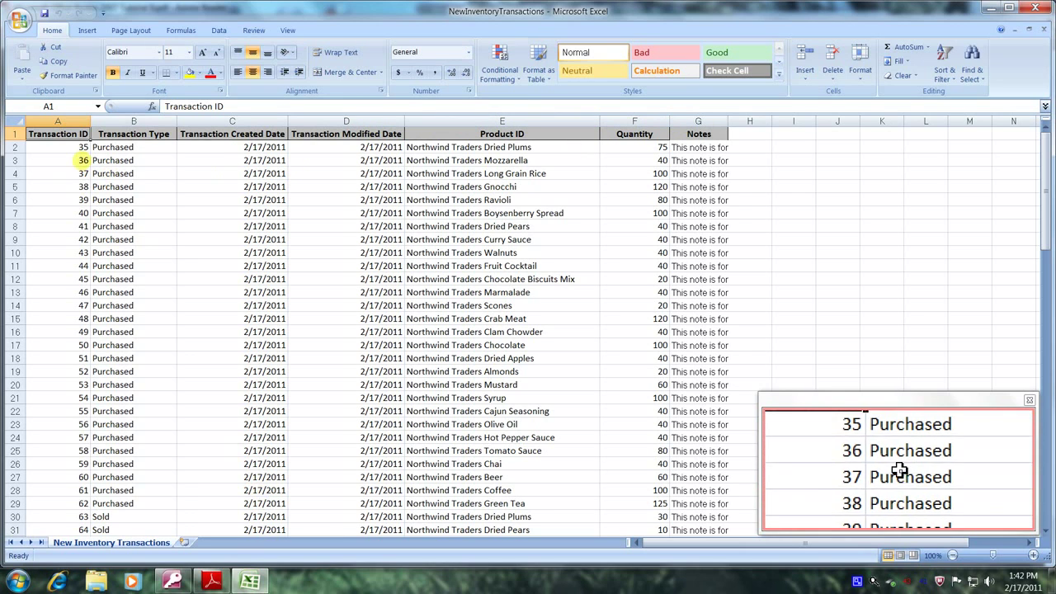
pyautogui.click(20, 18)
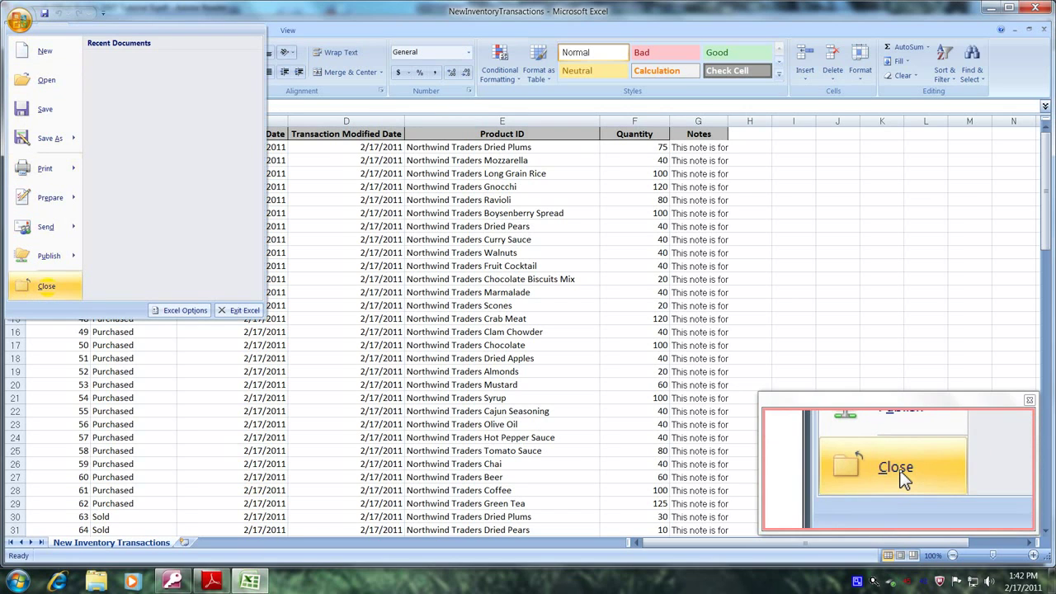
pyautogui.click(47, 287)
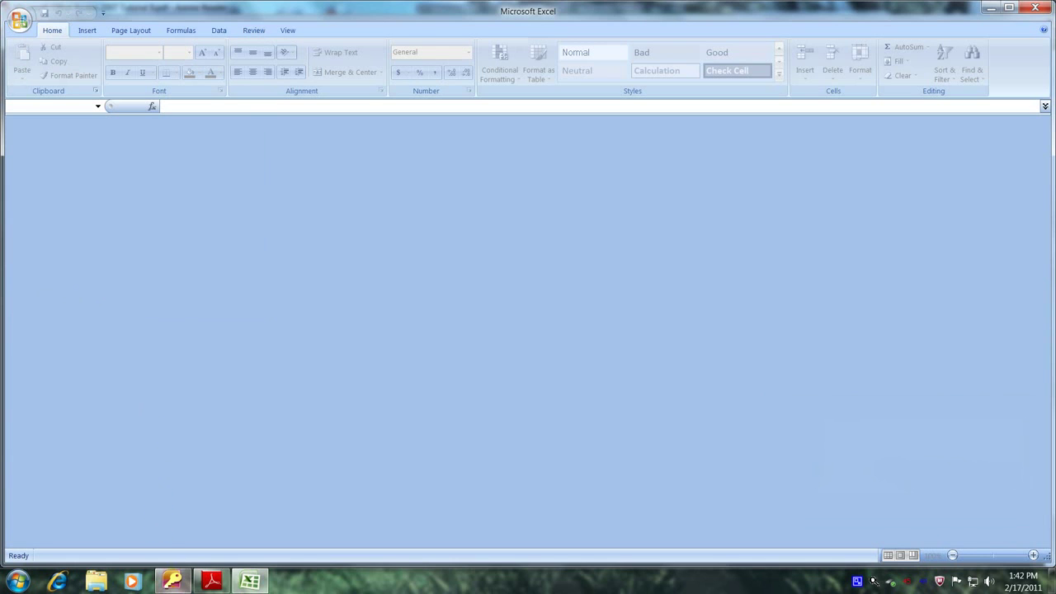
# Step: Switch to Access and start importing the Excel file NewInventoryTransactions.xlsx into a new table in the current database
pyautogui.click(172, 581)
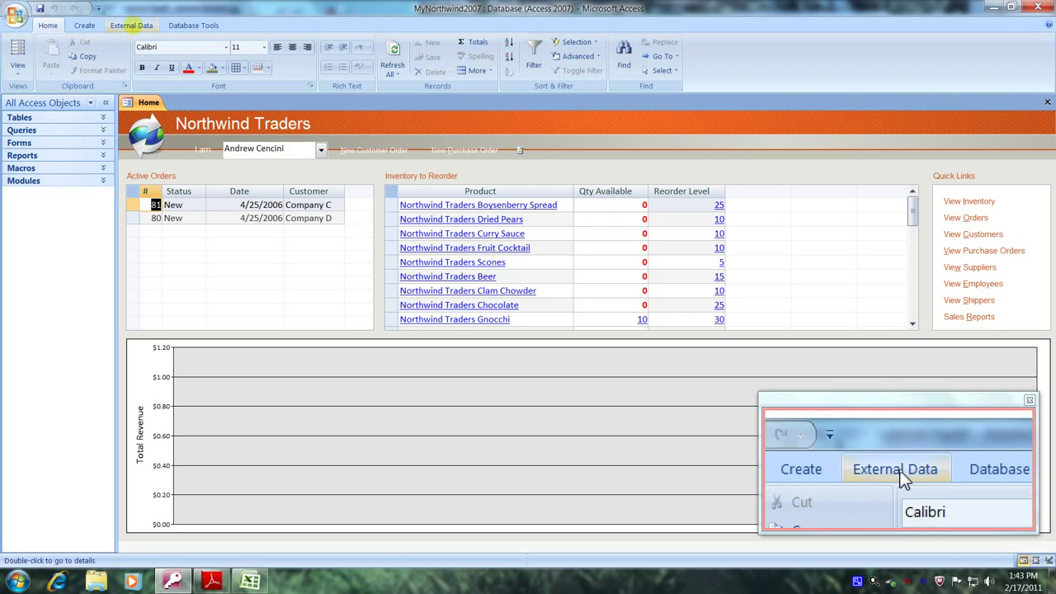
pyautogui.click(131, 25)
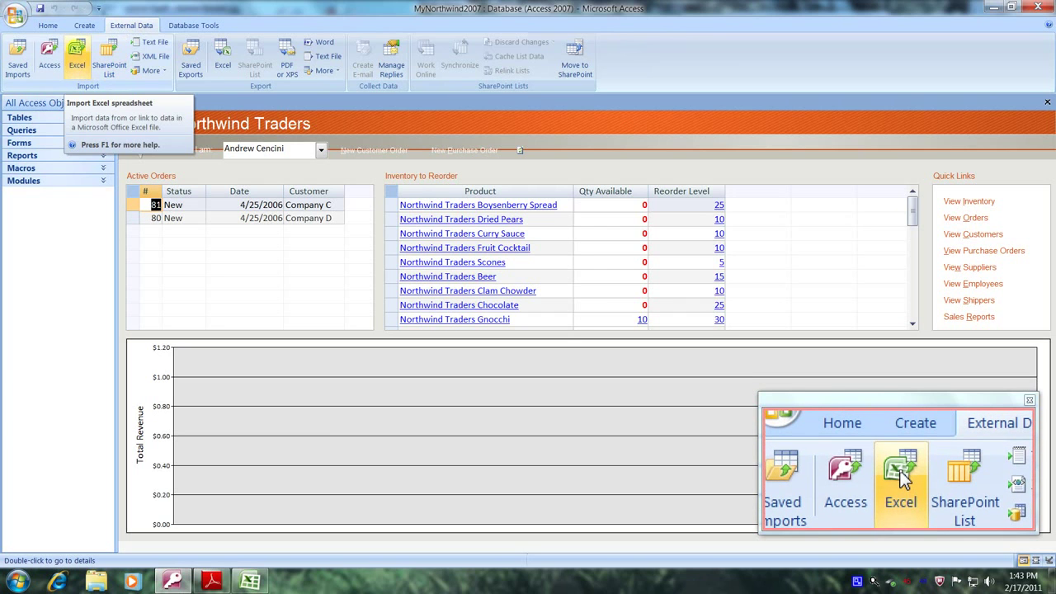
pyautogui.click(78, 59)
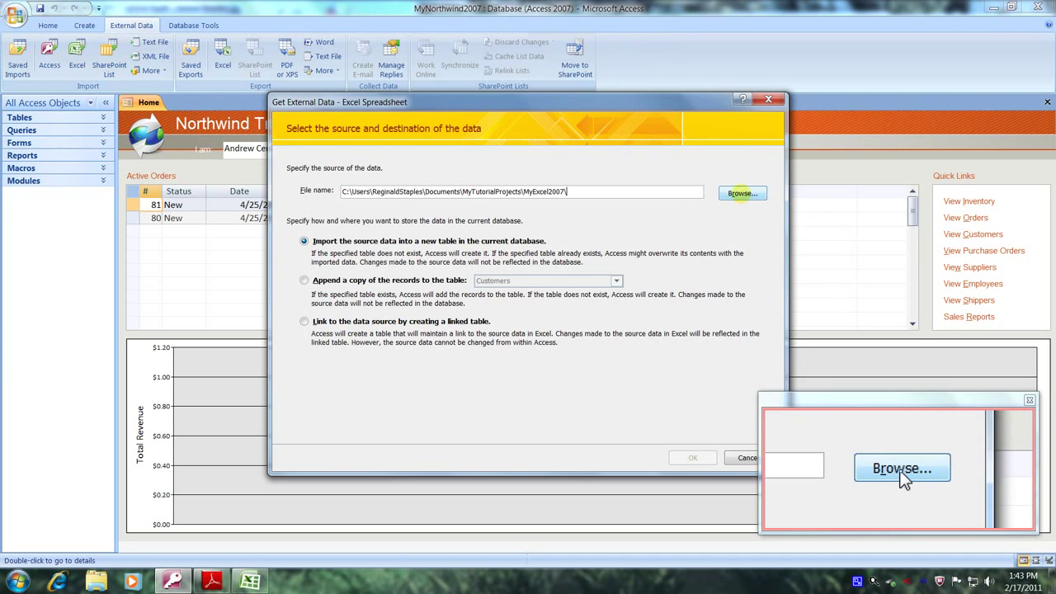
pyautogui.click(743, 195)
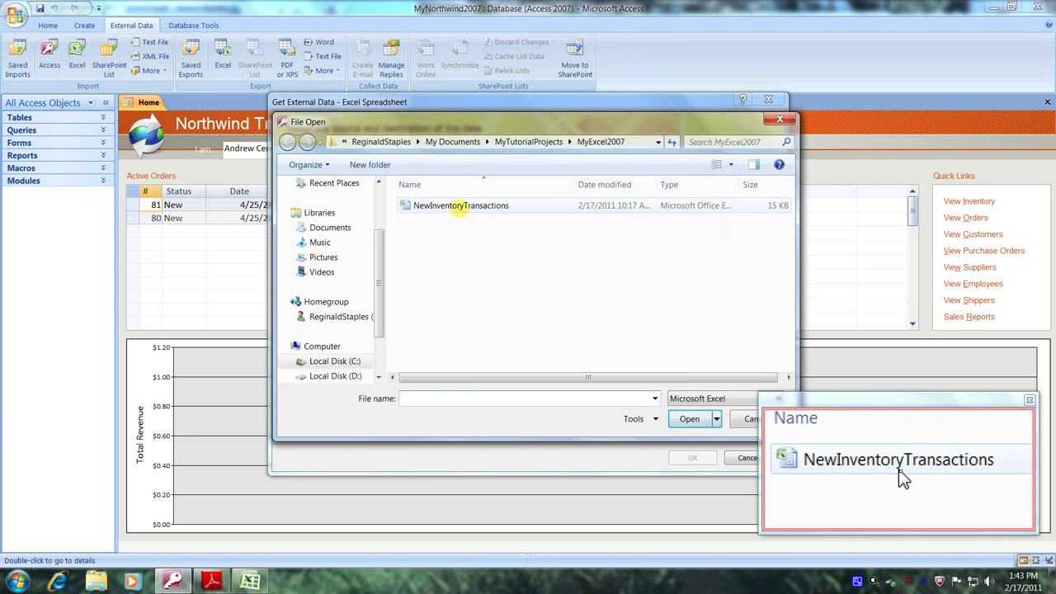
pyautogui.click(478, 206)
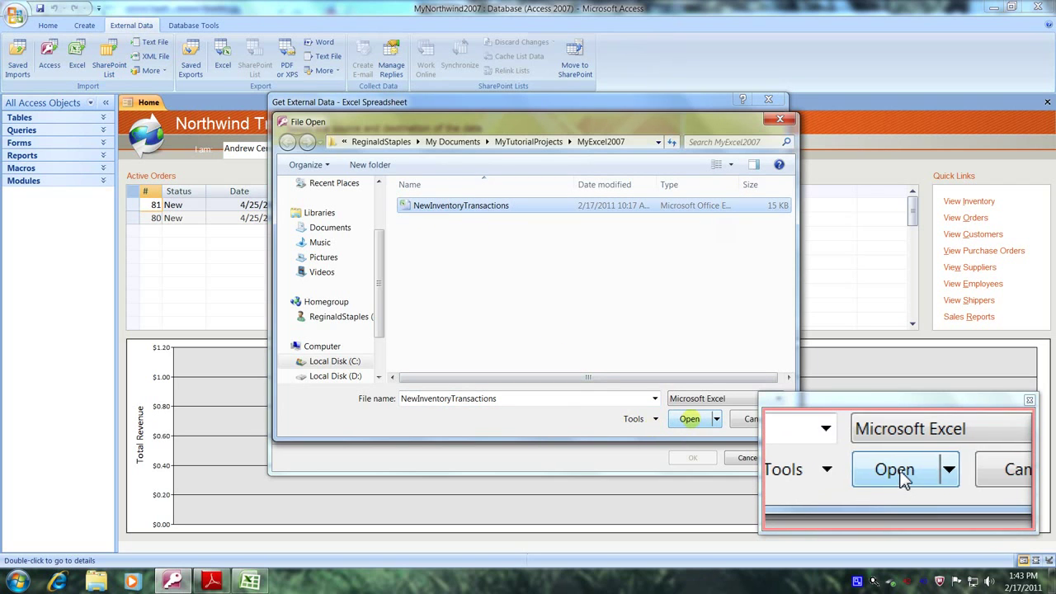
pyautogui.click(689, 419)
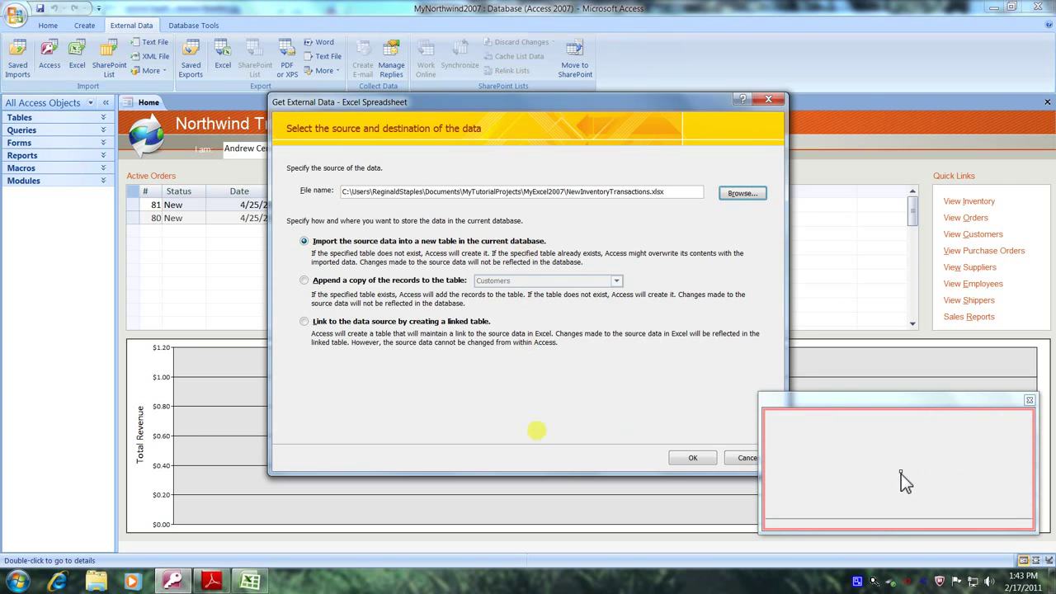
pyautogui.click(693, 457)
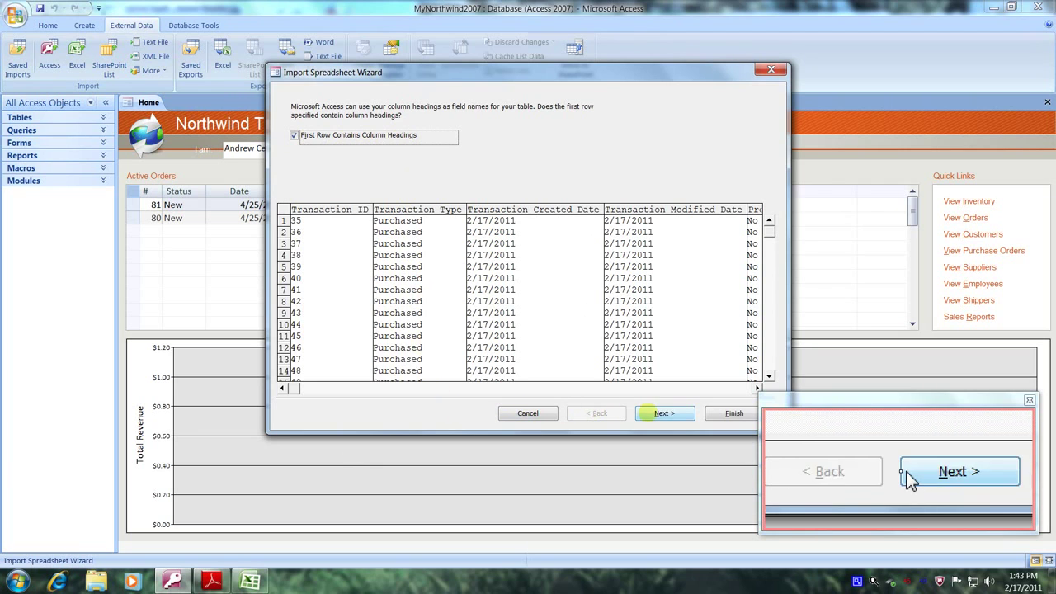
# Step: Keep the first row as column headings and exclude the Notes field from the import
pyautogui.click(660, 414)
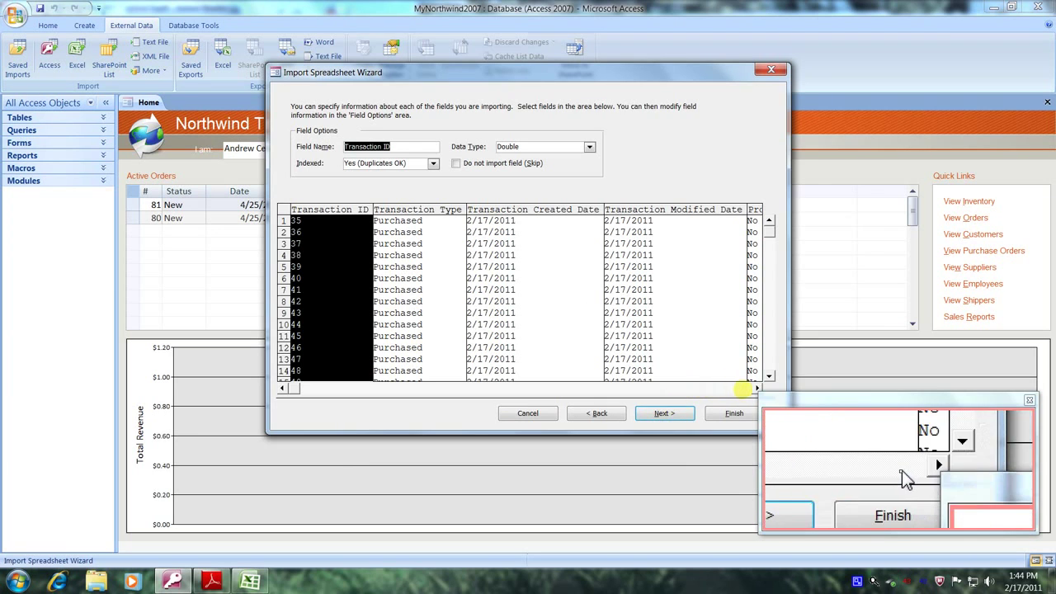
pyautogui.click(757, 388)
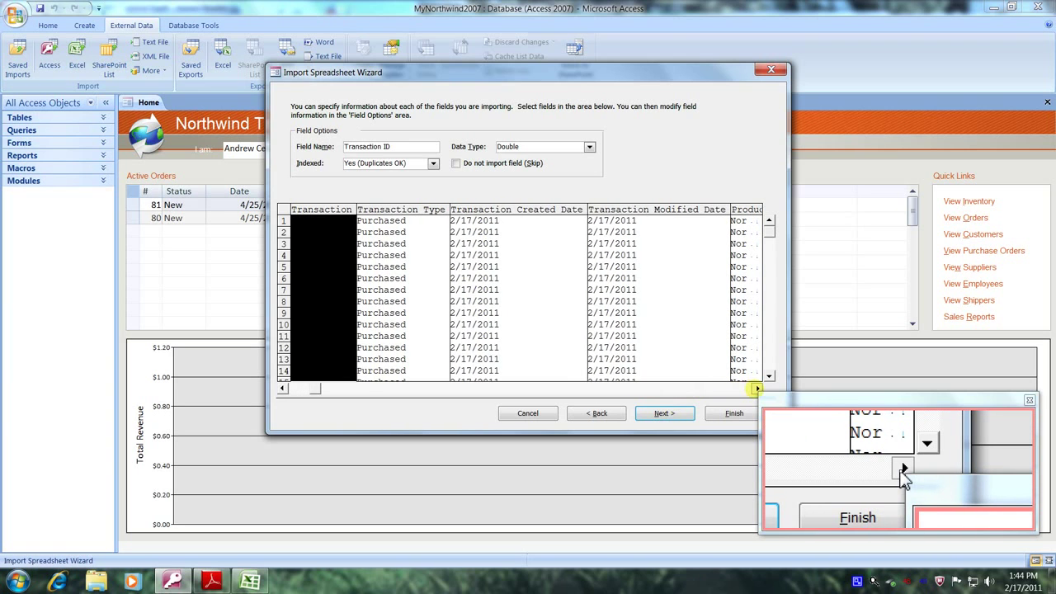
pyautogui.moveTo(756, 388); pyautogui.dragTo(757, 388)
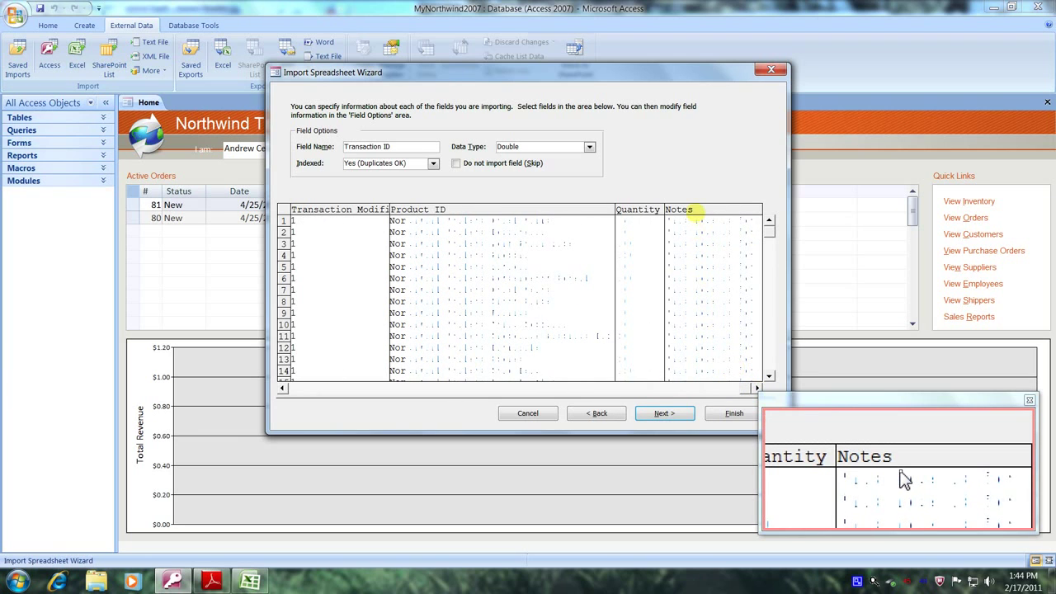
pyautogui.click(695, 211)
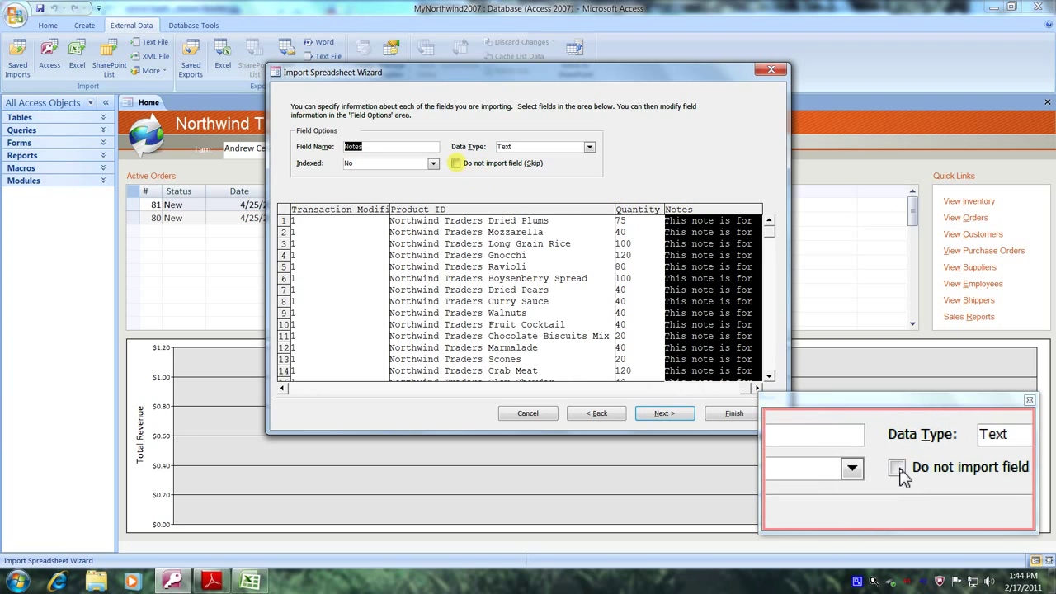
pyautogui.click(456, 163)
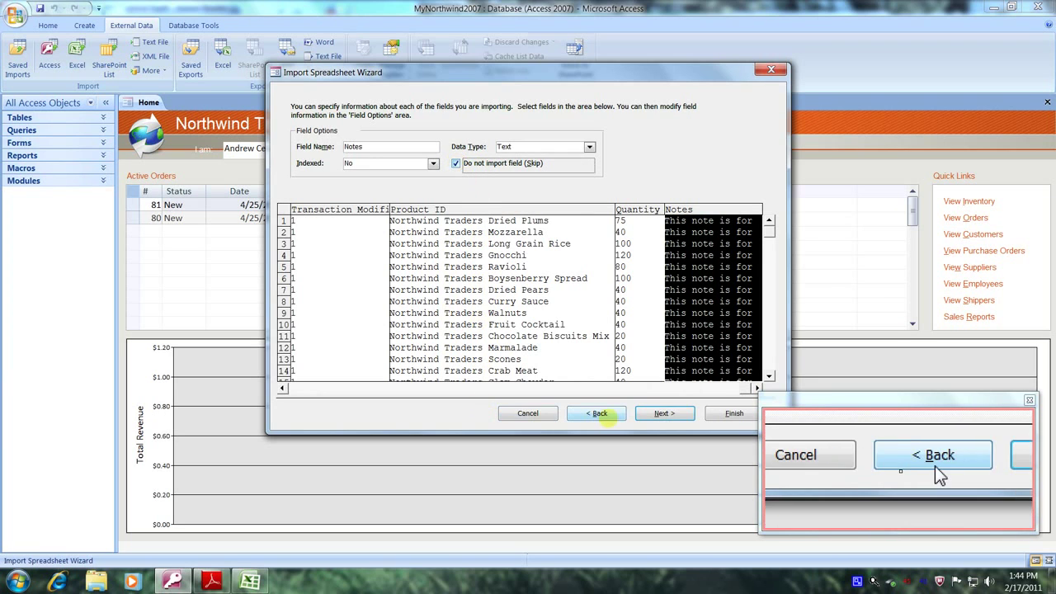
pyautogui.click(664, 414)
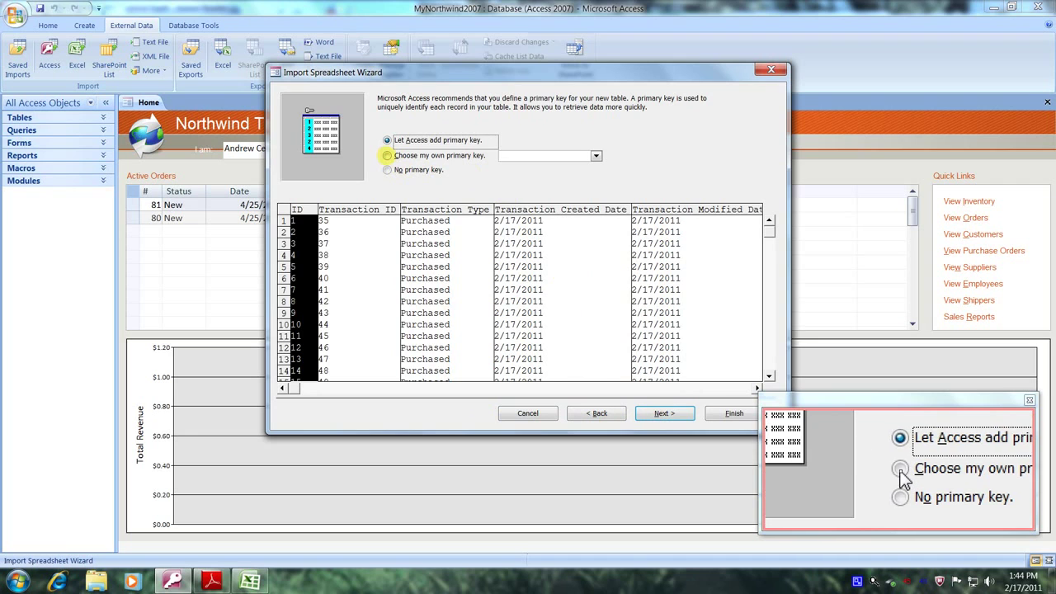
# Step: Choose Transaction ID as the new table's own primary key
pyautogui.click(387, 155)
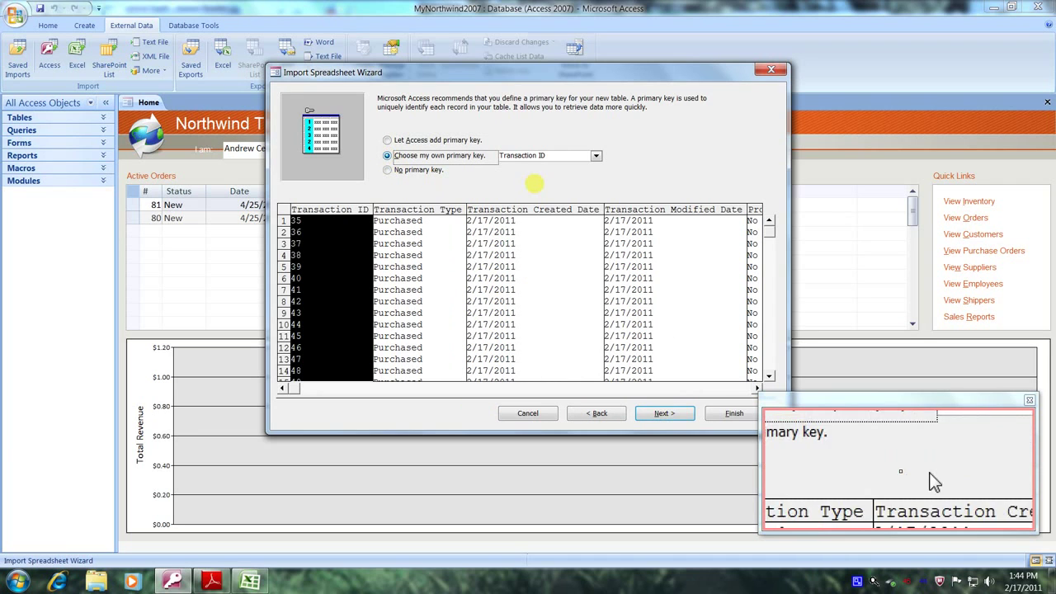
pyautogui.click(596, 155)
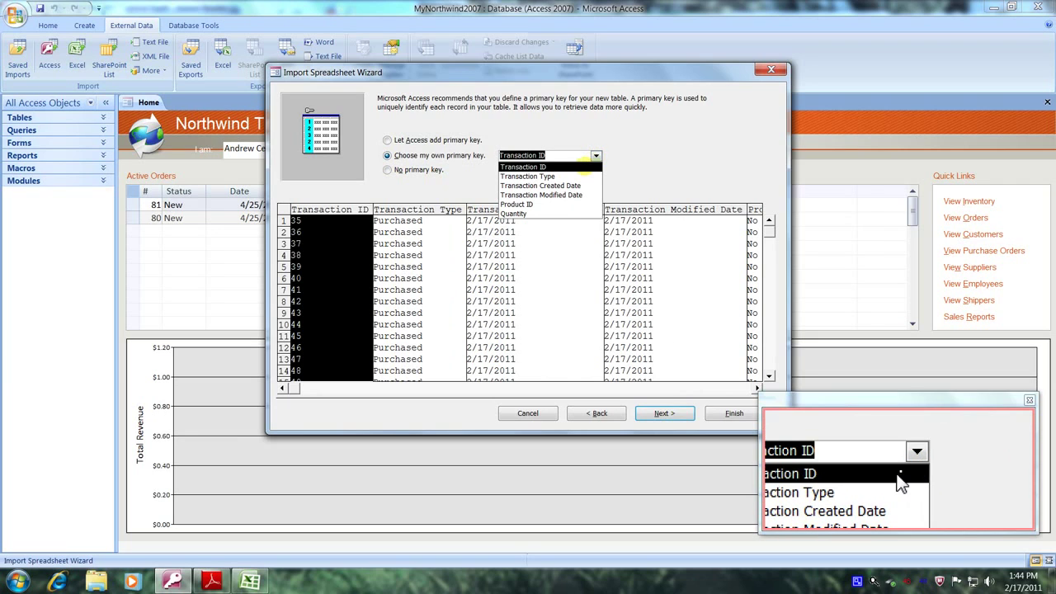
pyautogui.click(583, 167)
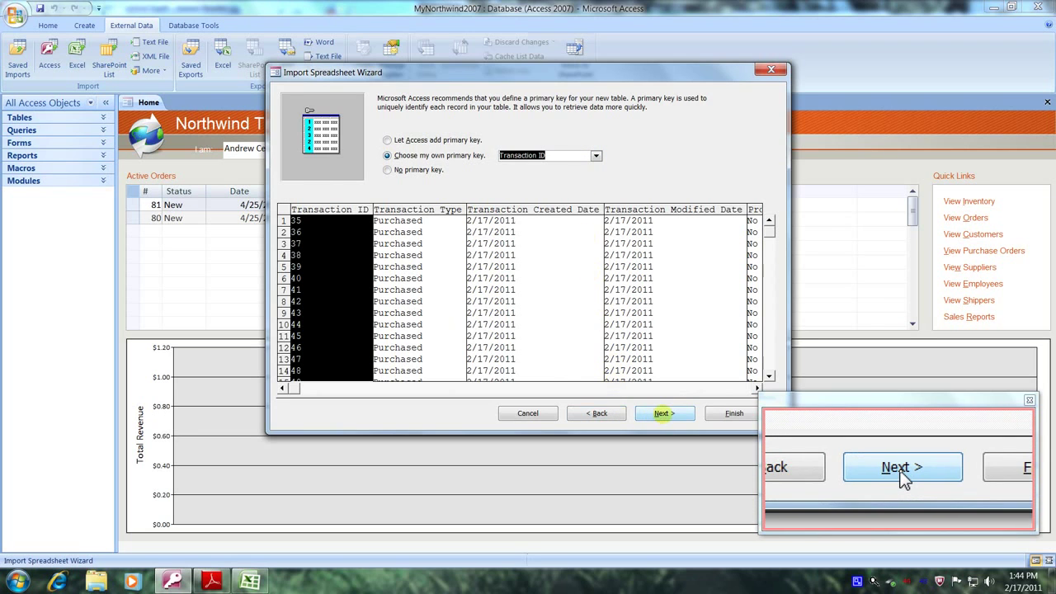
pyautogui.click(662, 413)
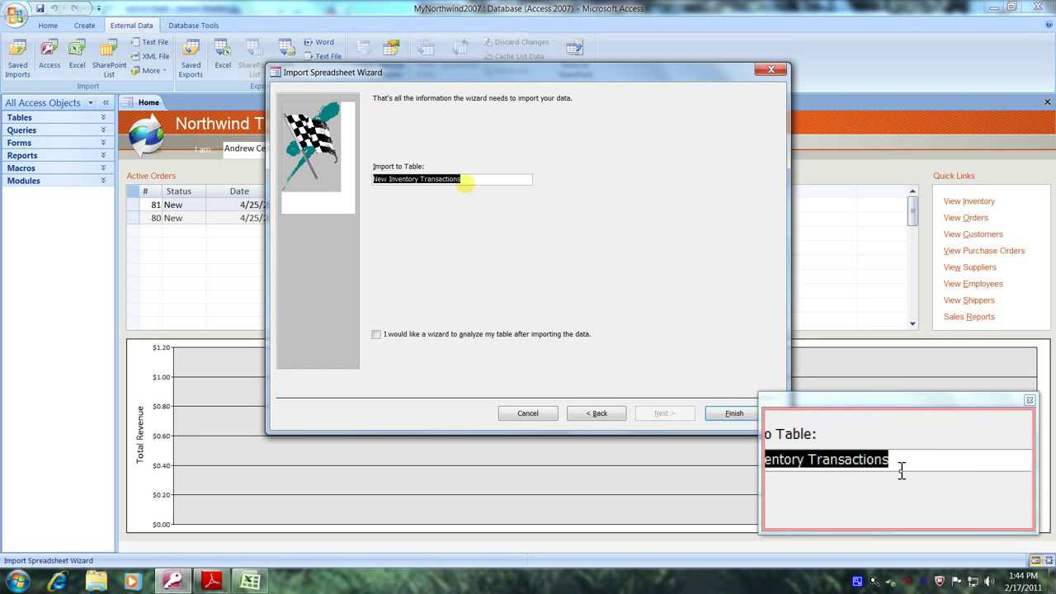
# Step: Name the destination table UpDatedTransactions and finish the import without saving the import steps
pyautogui.press('Delete')
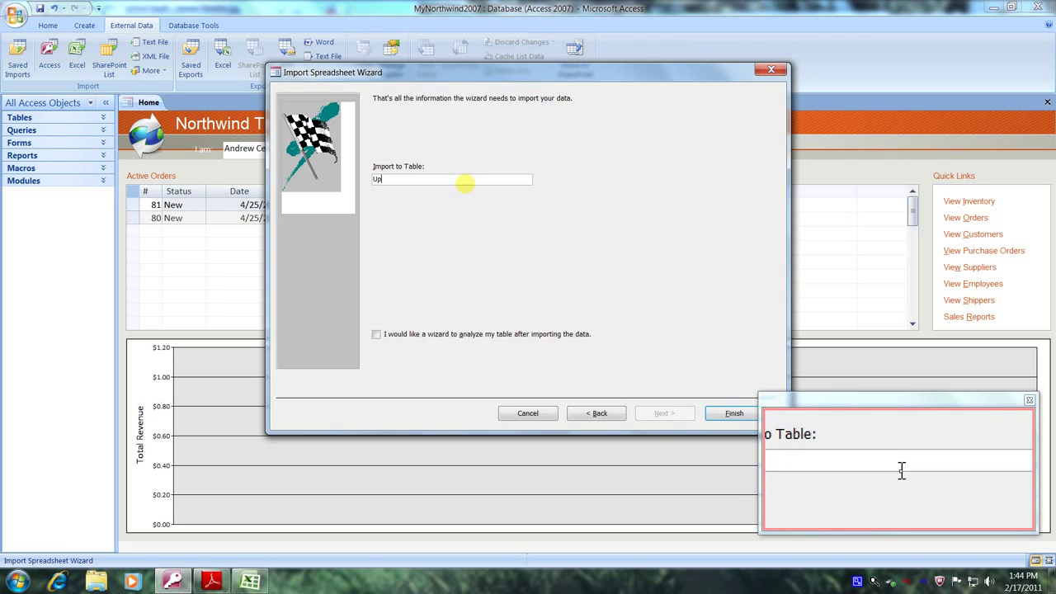
pyautogui.write('UpDatedTransac')
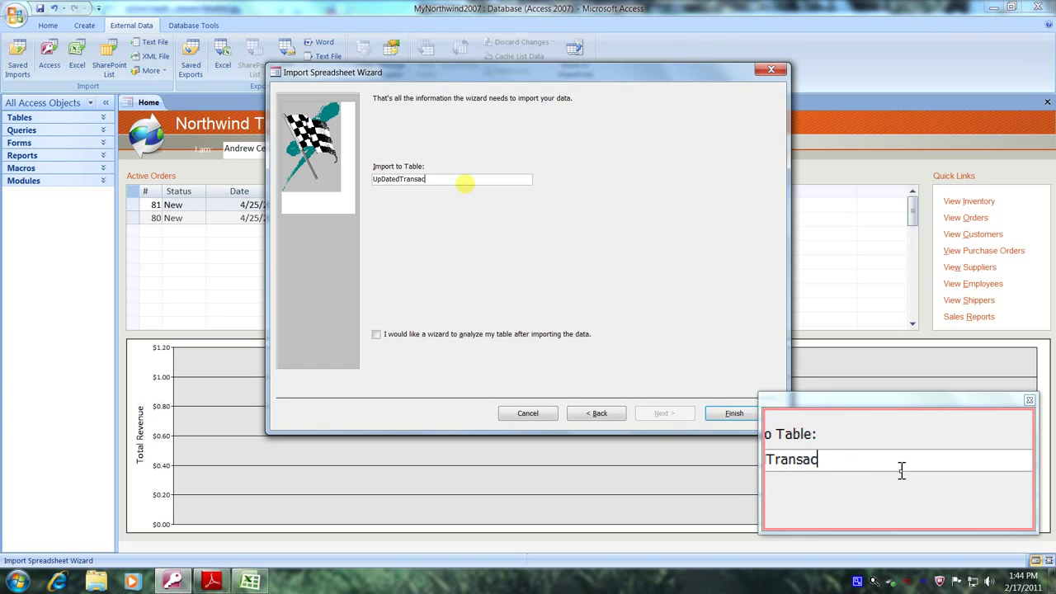
pyautogui.write('tions')
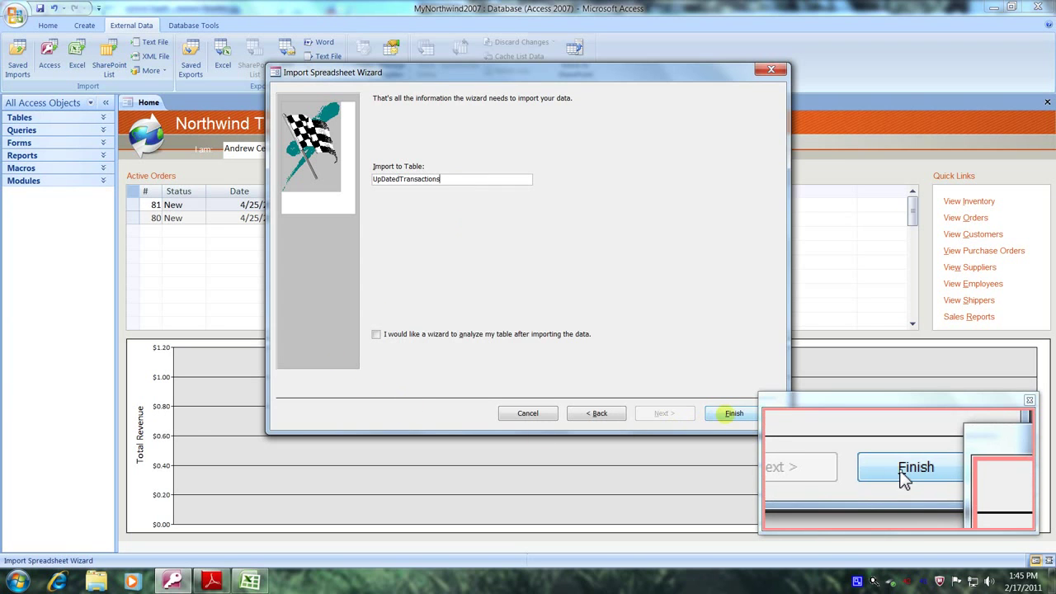
pyautogui.click(730, 414)
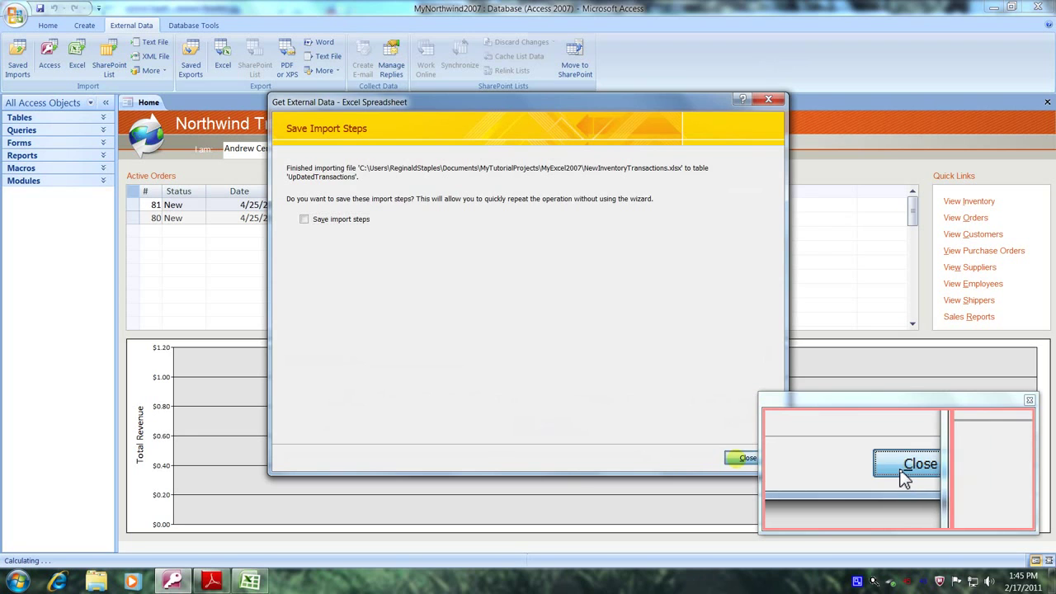
pyautogui.click(728, 458)
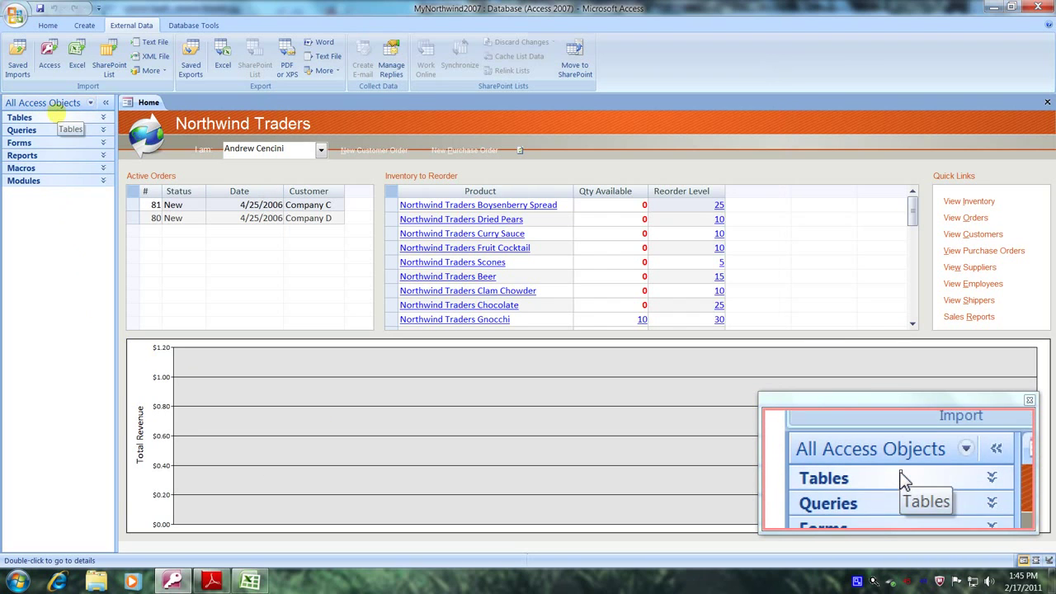
# Step: Expand the list of tables and open the imported UpDatedTransactions table
pyautogui.click(57, 117)
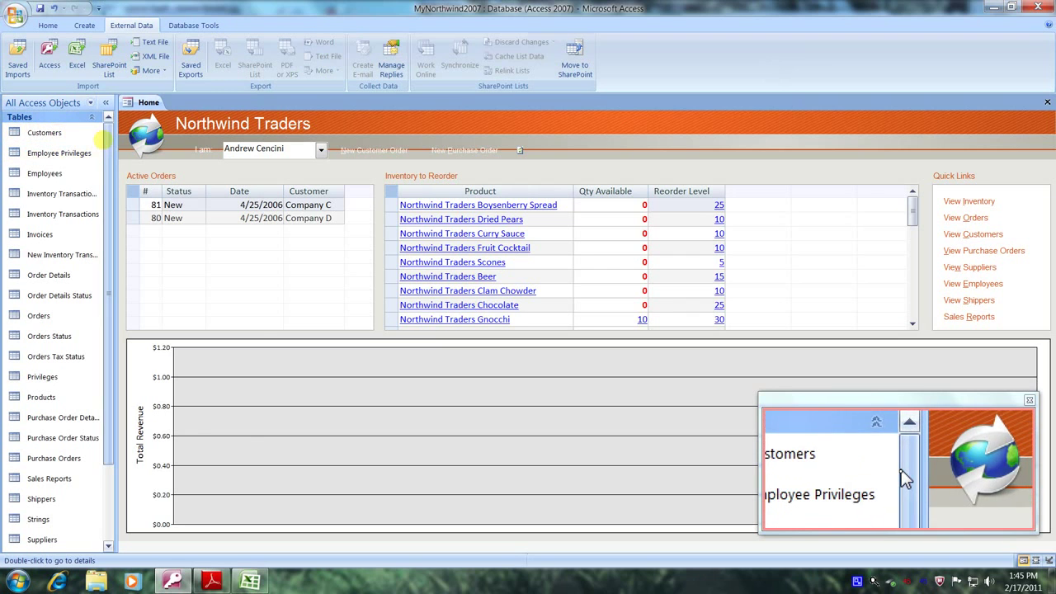
pyautogui.moveTo(104, 140); pyautogui.dragTo(104, 235)
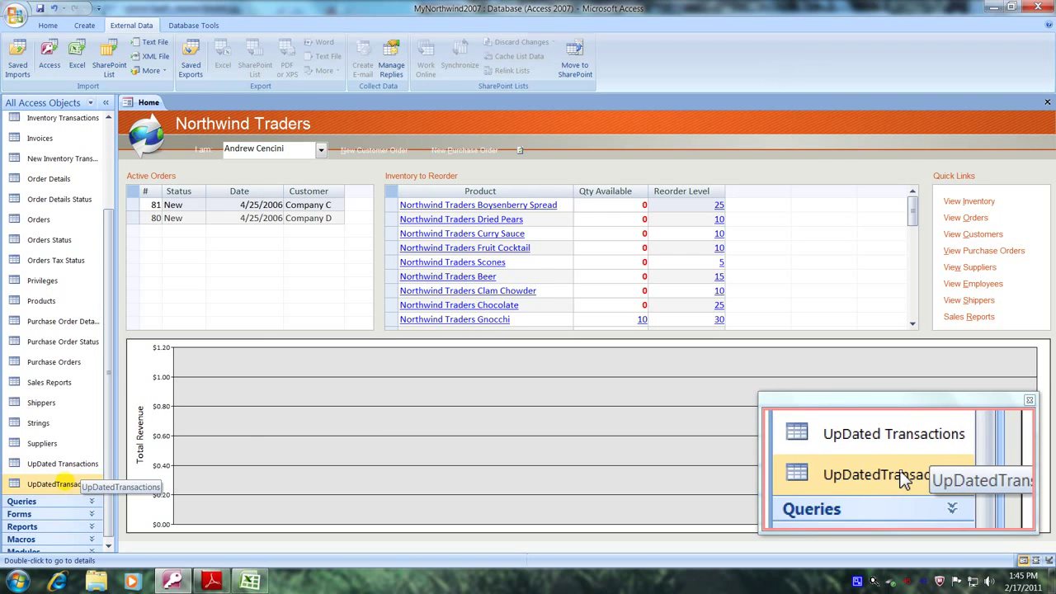
pyautogui.doubleClick(67, 483)
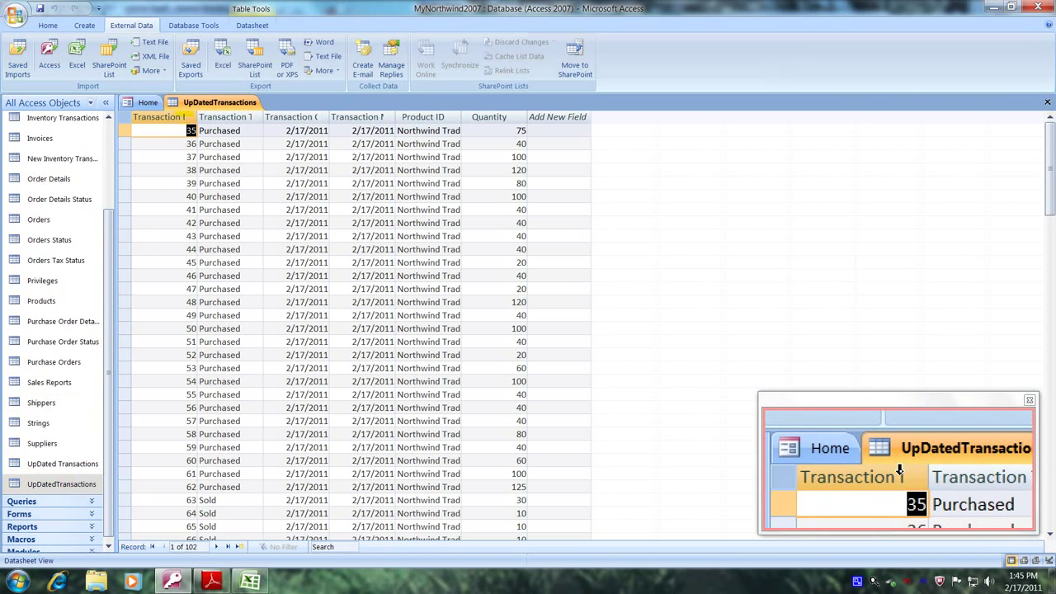
# Step: Fit the widths of the Transaction Type, Transaction Created Date, Transaction Modified Date and Transaction ID columns to their contents
pyautogui.click(192, 116)
pyautogui.click(195, 117)
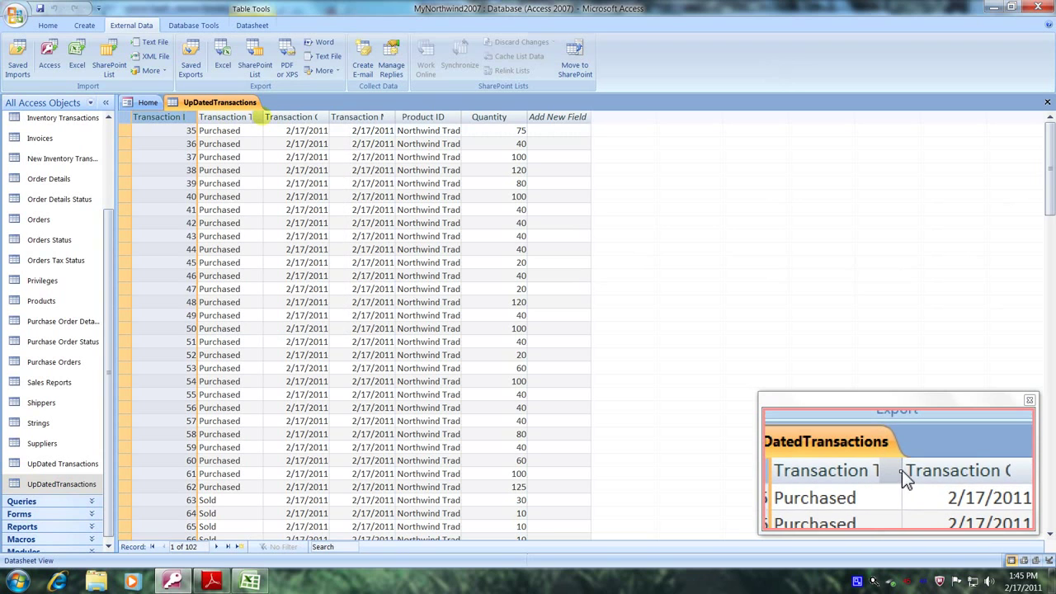
pyautogui.doubleClick(262, 117)
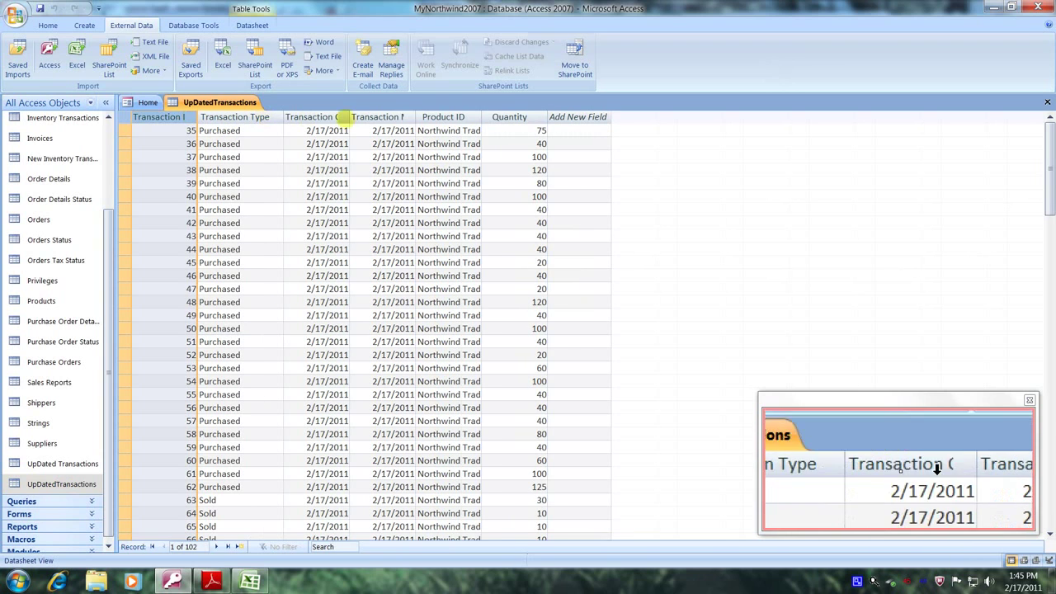
pyautogui.click(346, 116)
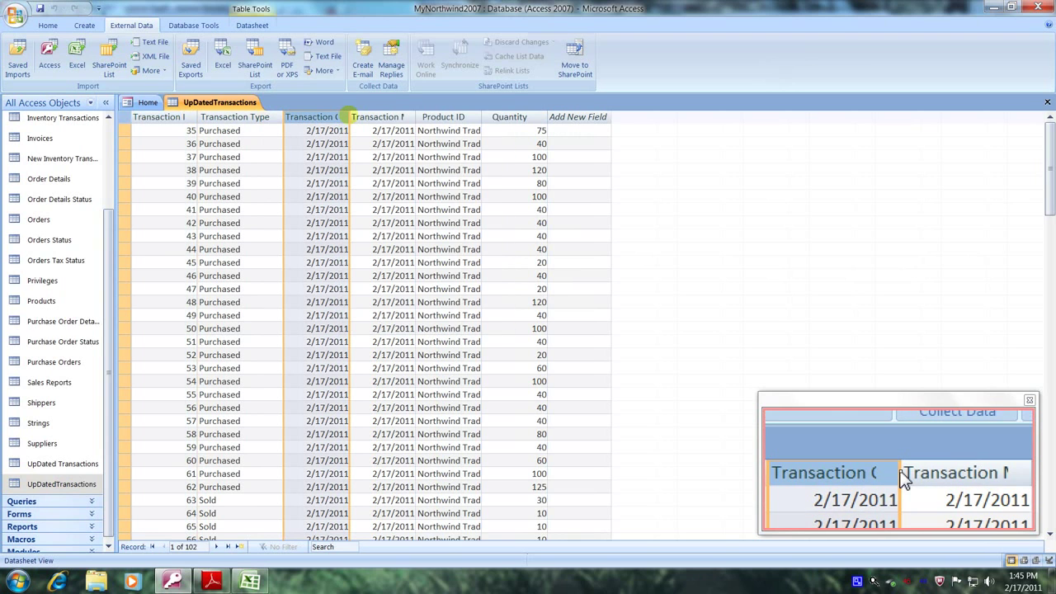
pyautogui.click(349, 117)
pyautogui.click(348, 117)
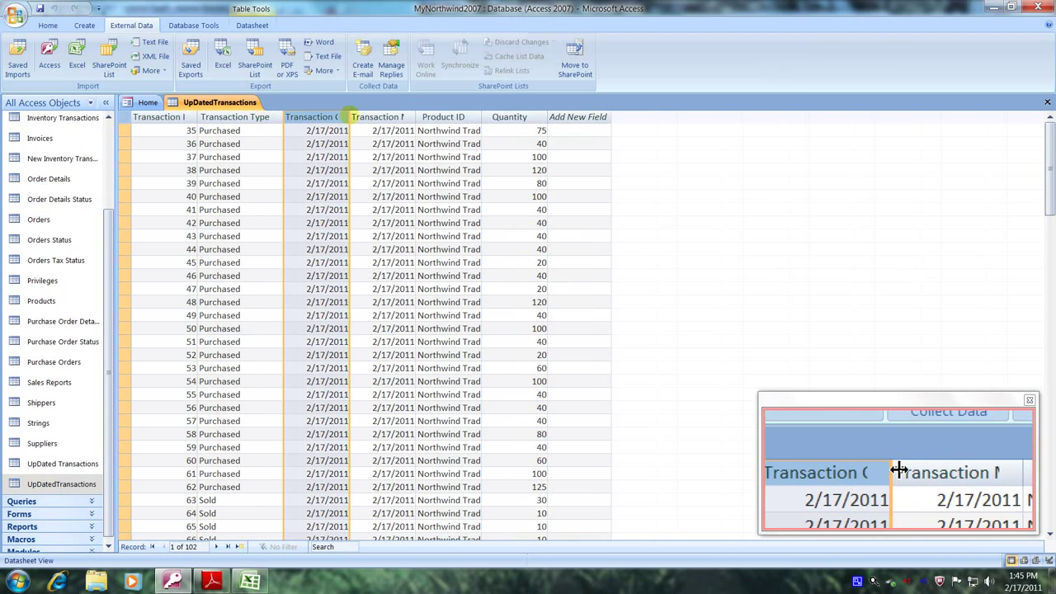
pyautogui.doubleClick(349, 116)
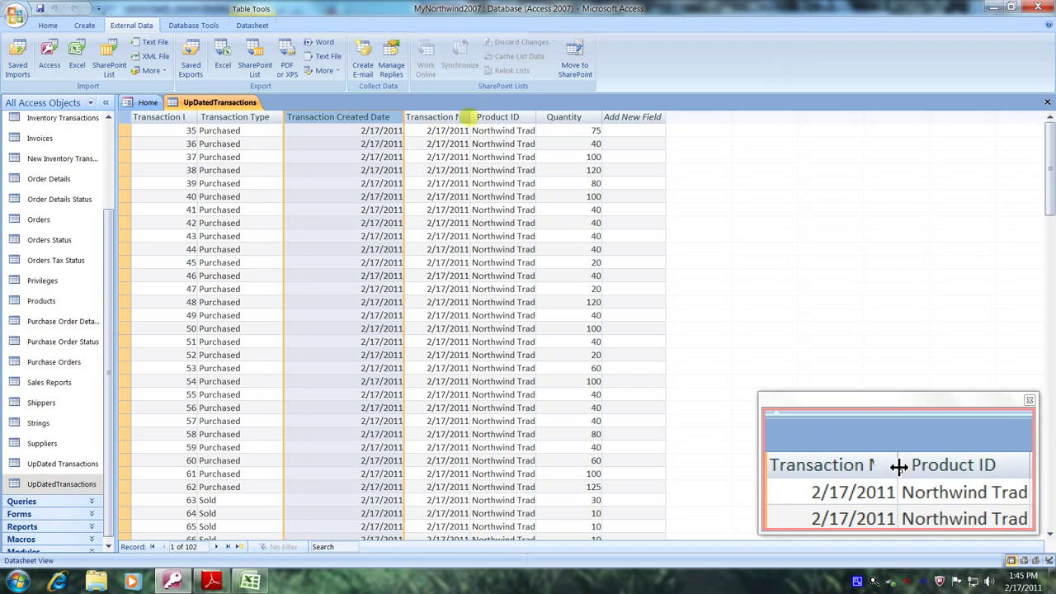
pyautogui.doubleClick(471, 116)
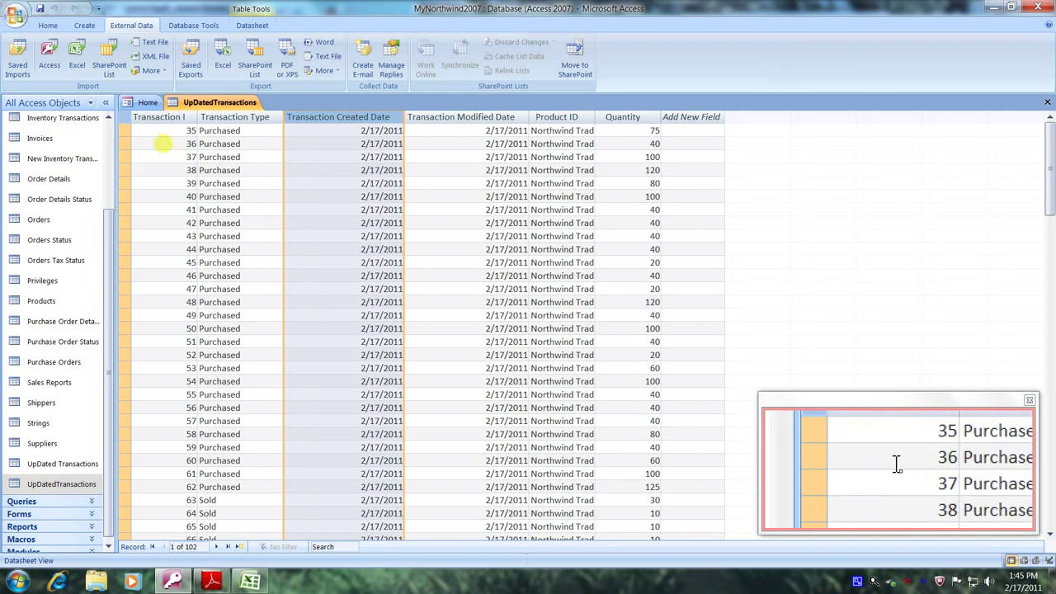
pyautogui.doubleClick(197, 116)
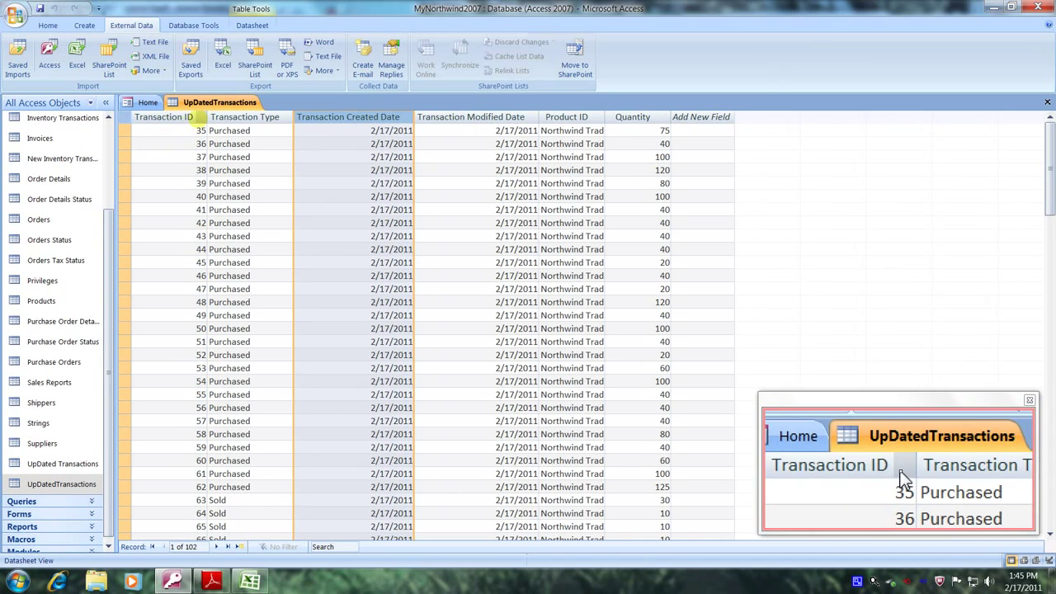